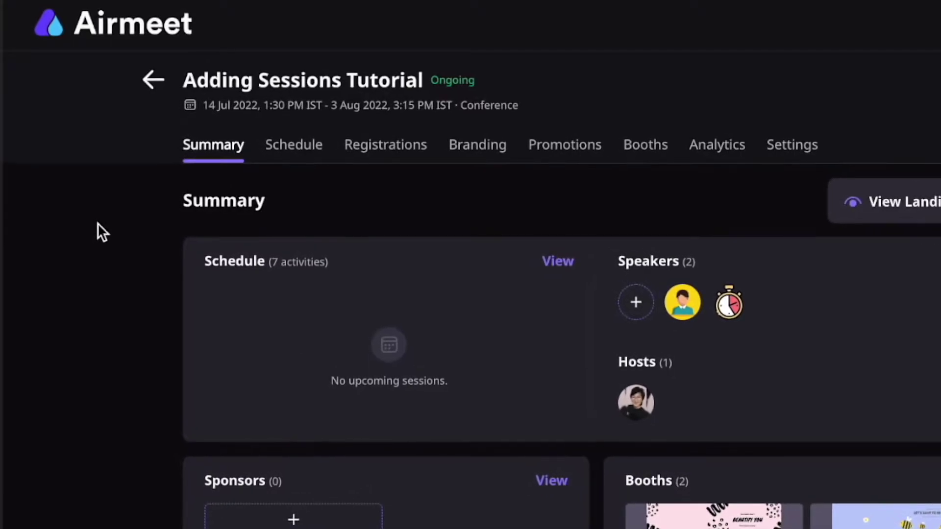
Step: Add a new Session activity to the event schedule and name it "Session Name"
click(289, 145)
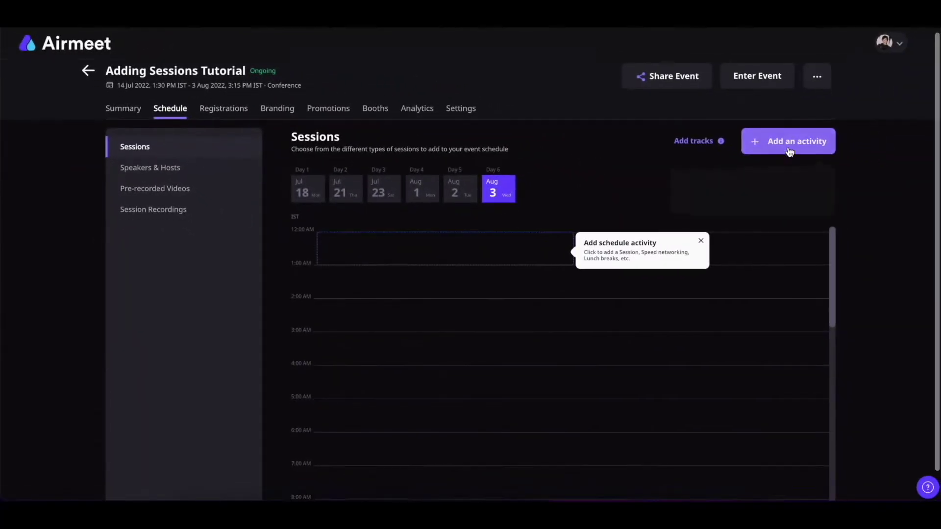
click(892, 158)
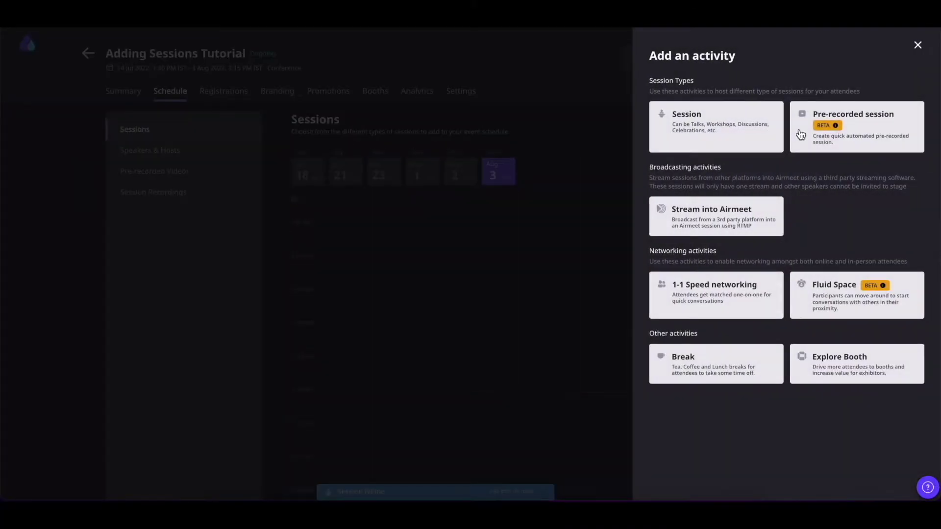
click(696, 126)
click(472, 180)
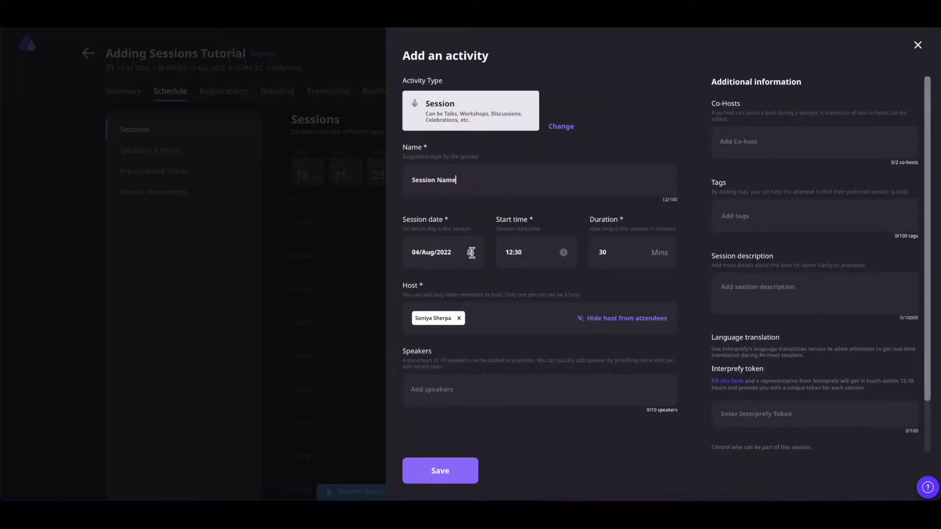
Step: Schedule the session for 05/Aug/2022 at 12:45 with a duration of 60 minutes
click(471, 252)
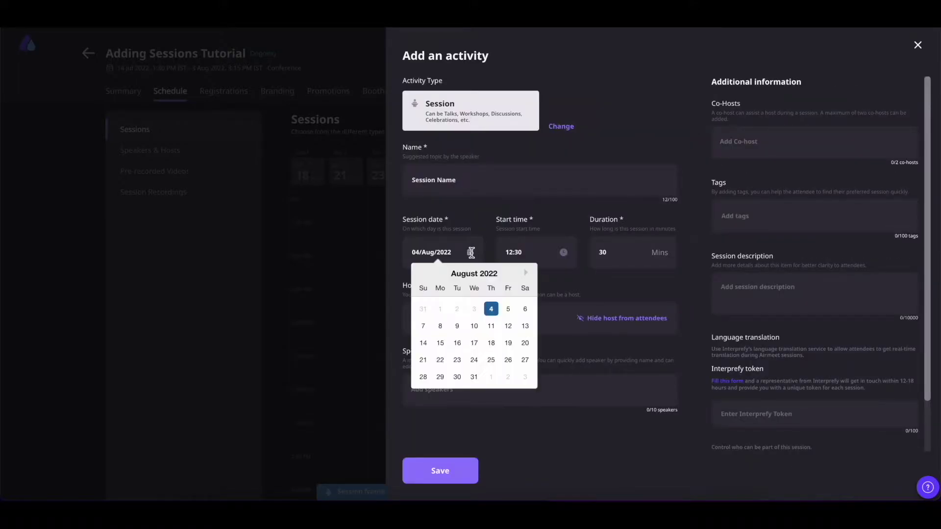
click(509, 309)
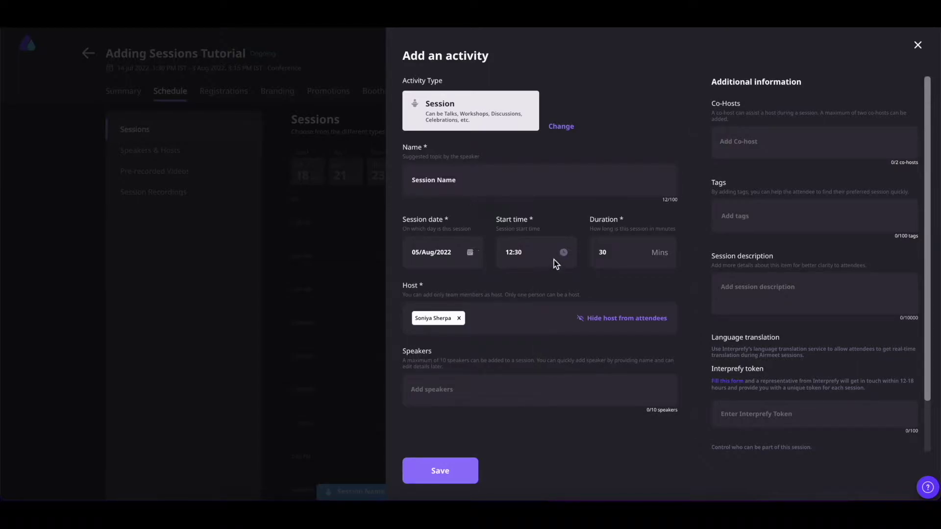
click(564, 253)
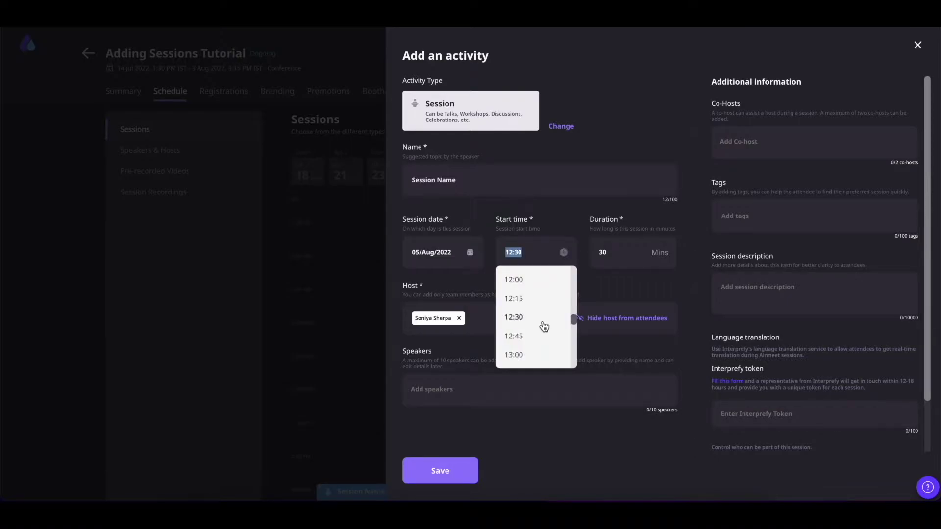
click(520, 338)
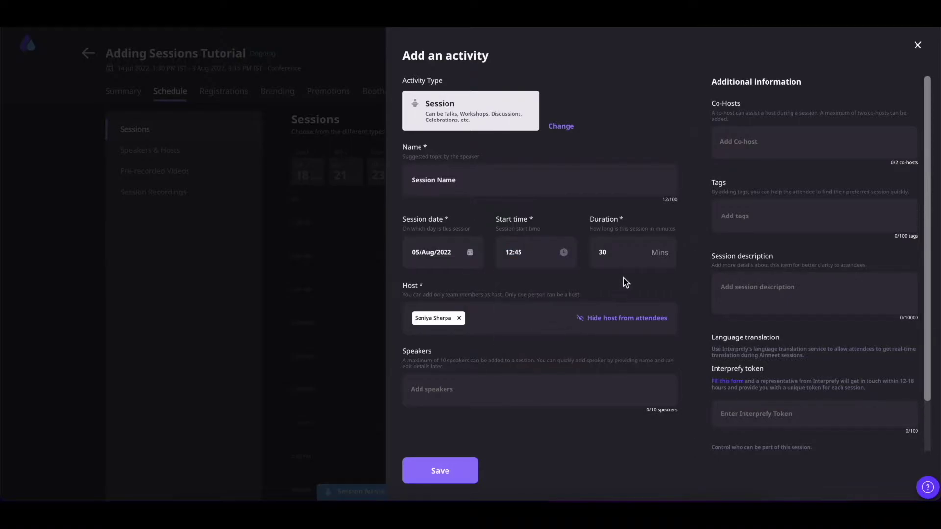
double_click(608, 253)
text(60)
Step: Replace the session's host with the sixth team member in the host list
click(460, 317)
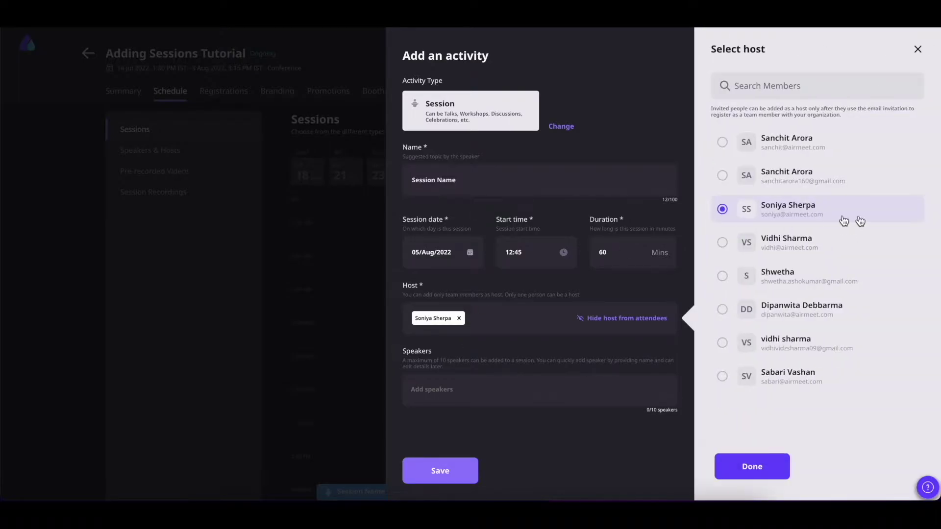
click(795, 310)
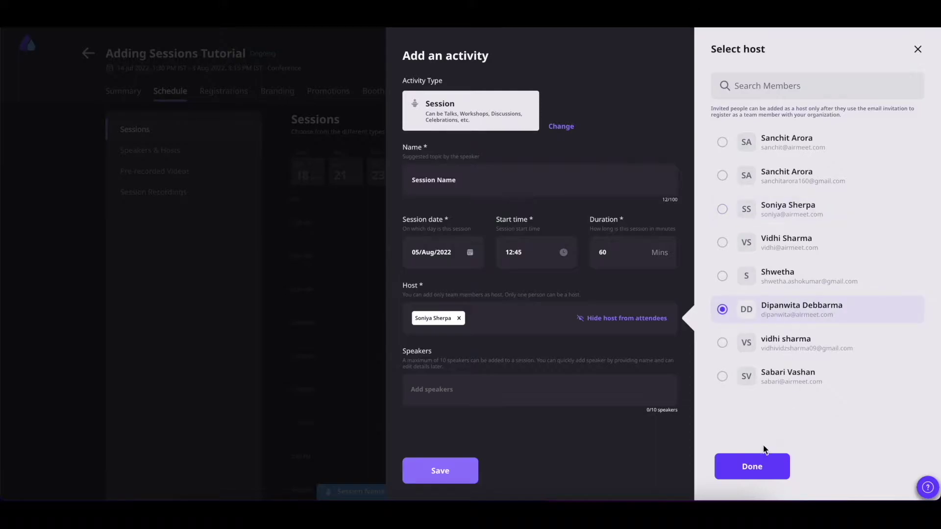
click(751, 468)
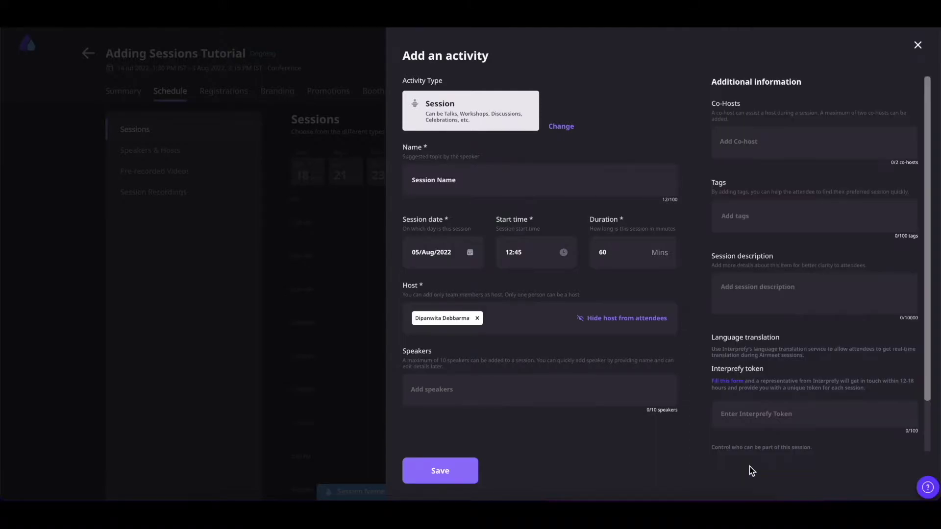
Step: Set the host back to the third listed team member and try hiding the host from attendees
click(478, 320)
click(723, 210)
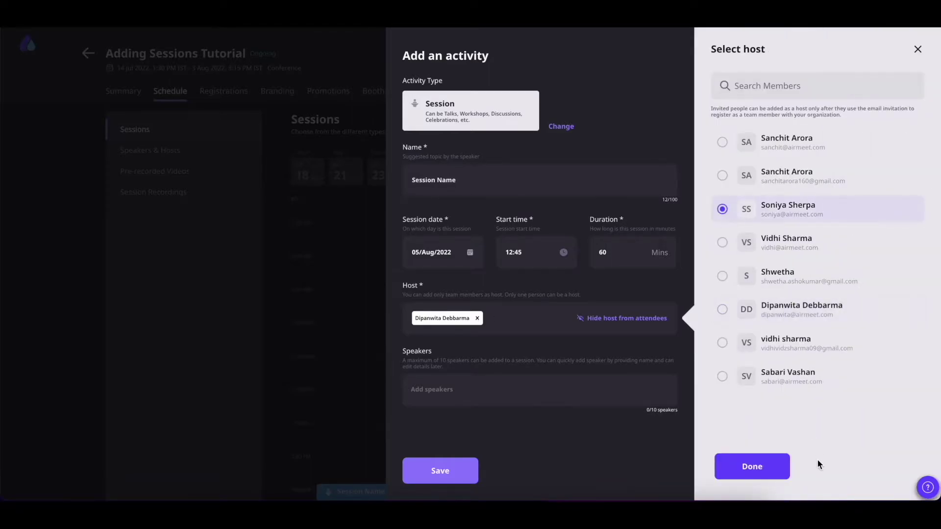
click(758, 472)
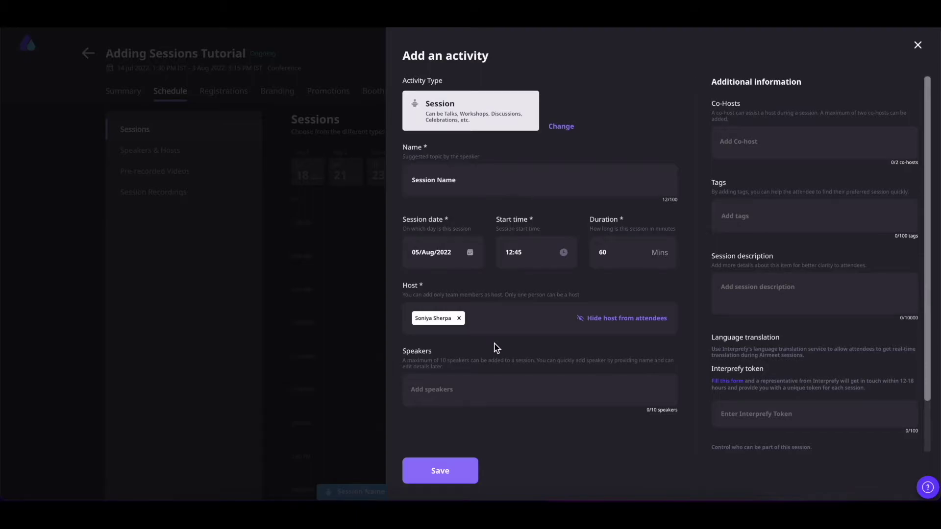
click(628, 321)
click(628, 318)
Step: Select both existing speakers in the session's speaker list
click(448, 392)
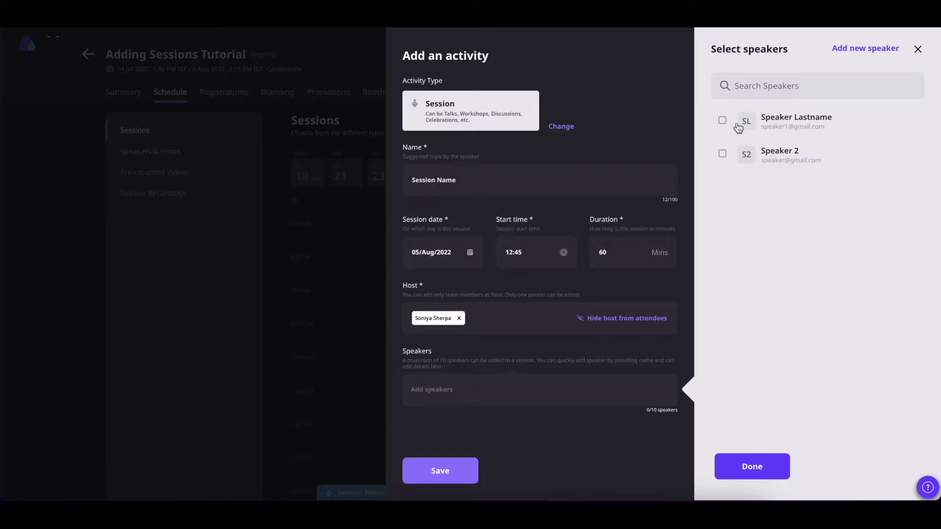
click(723, 122)
click(723, 154)
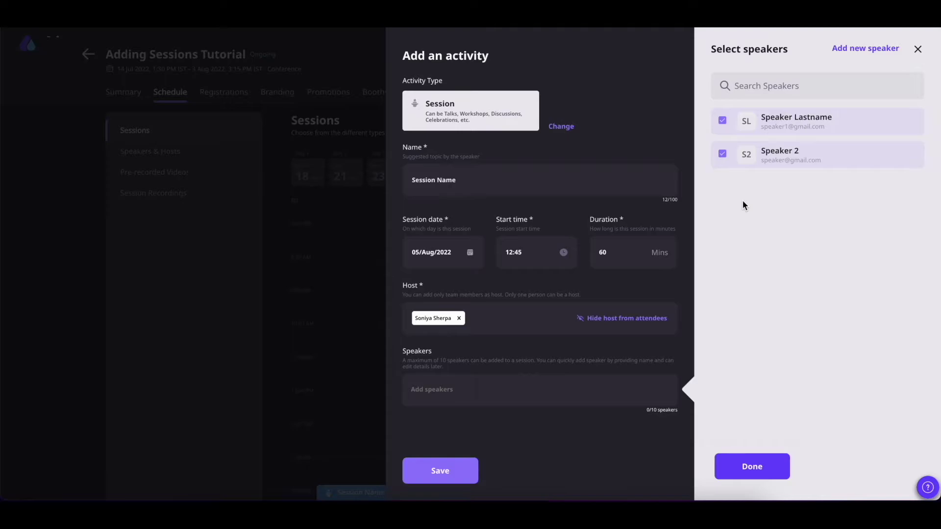
Step: Create a new speaker with first name, last name and email address, and save it from the detailed speaker form
click(859, 51)
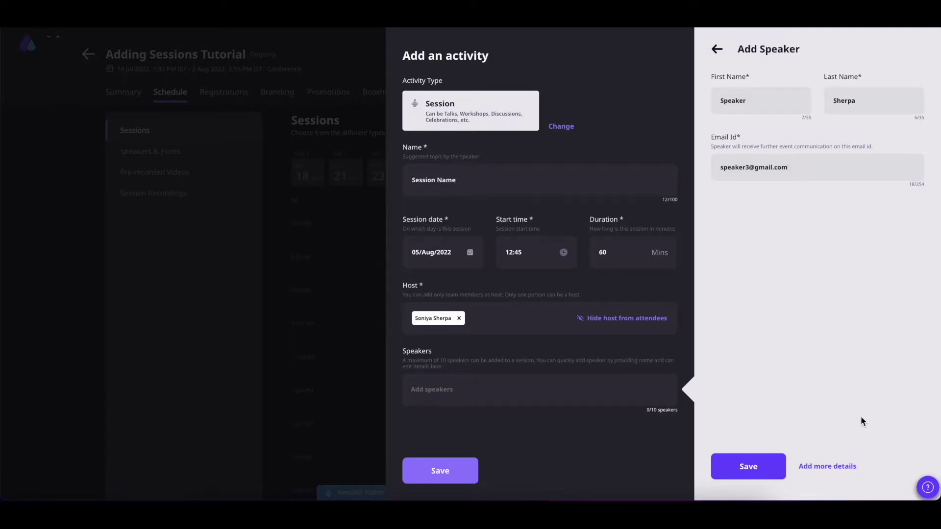
click(828, 465)
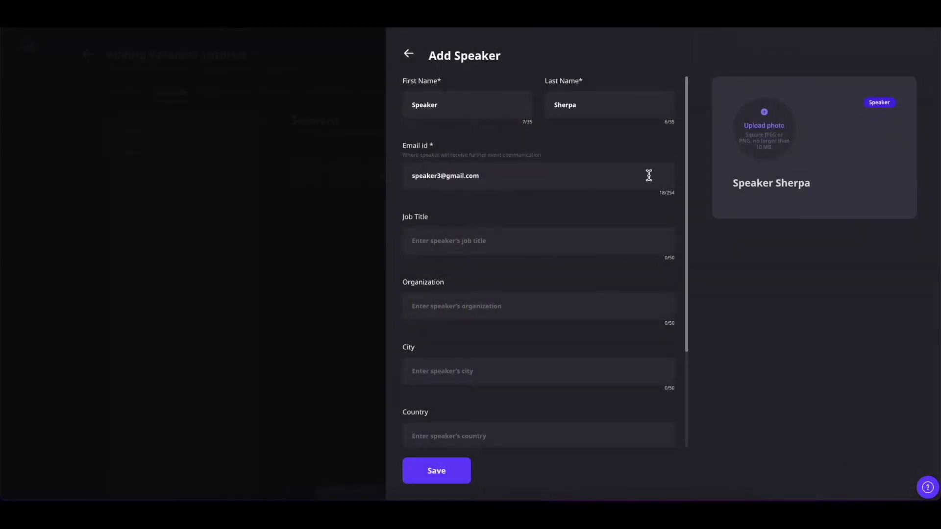
scroll(611, 333, down, 3)
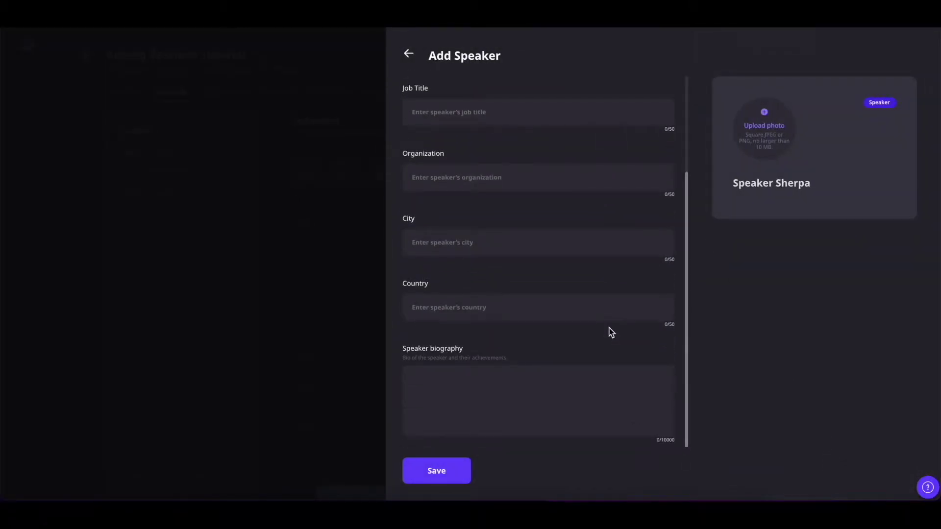
scroll(611, 332, up, 3)
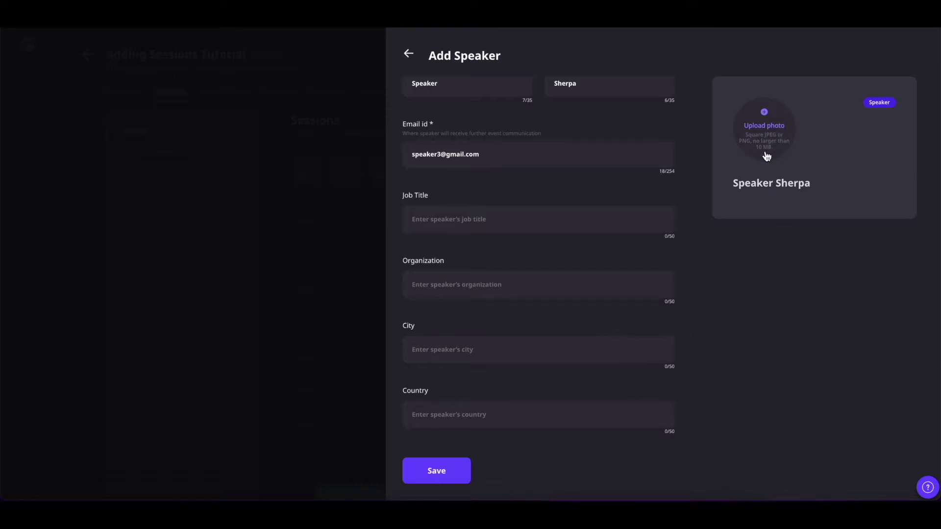
click(455, 471)
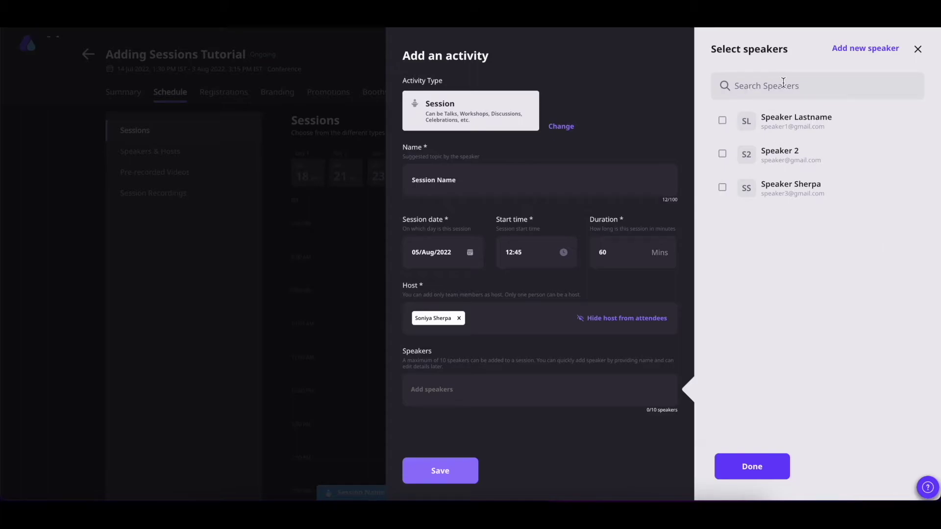
Step: Assign all three listed speakers, including the newly created one, to the session
click(724, 186)
click(723, 154)
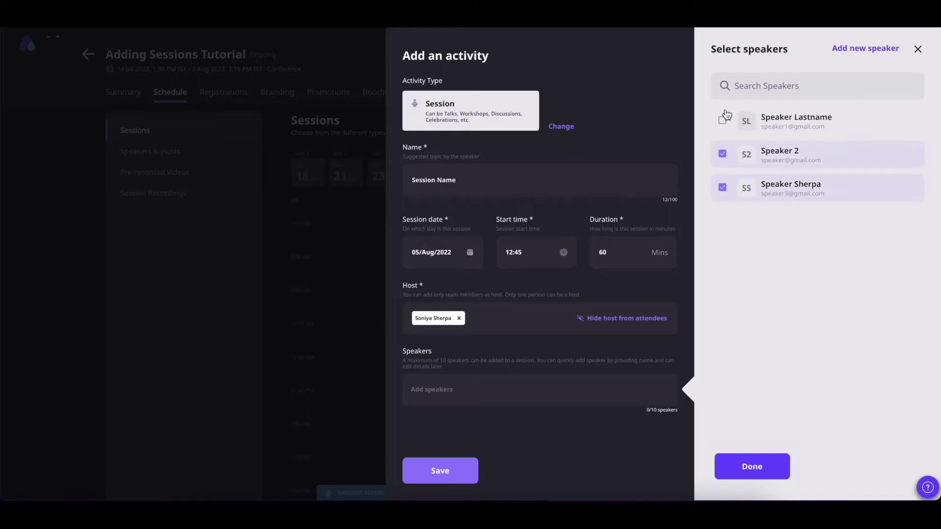
click(722, 121)
click(749, 465)
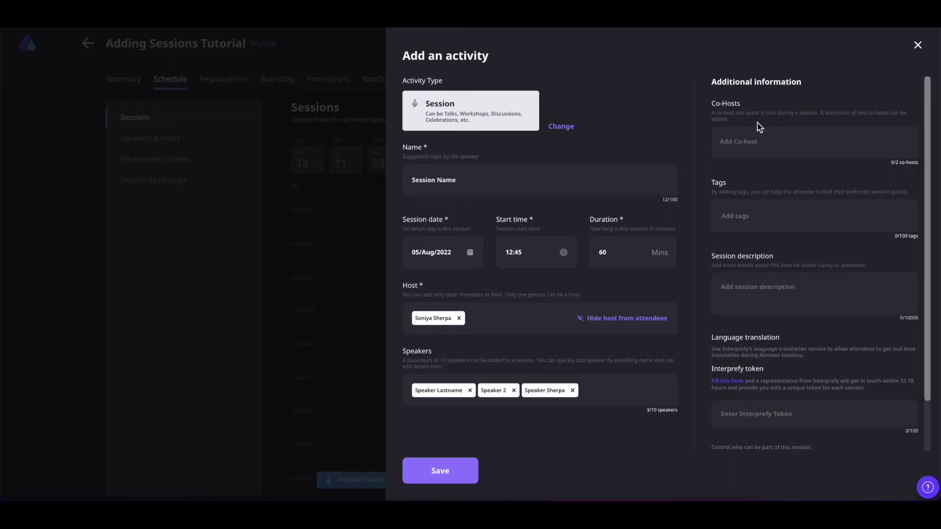
Step: Assign the fifth and seventh listed team members as co-hosts and add the tag "technology" to the session
click(737, 145)
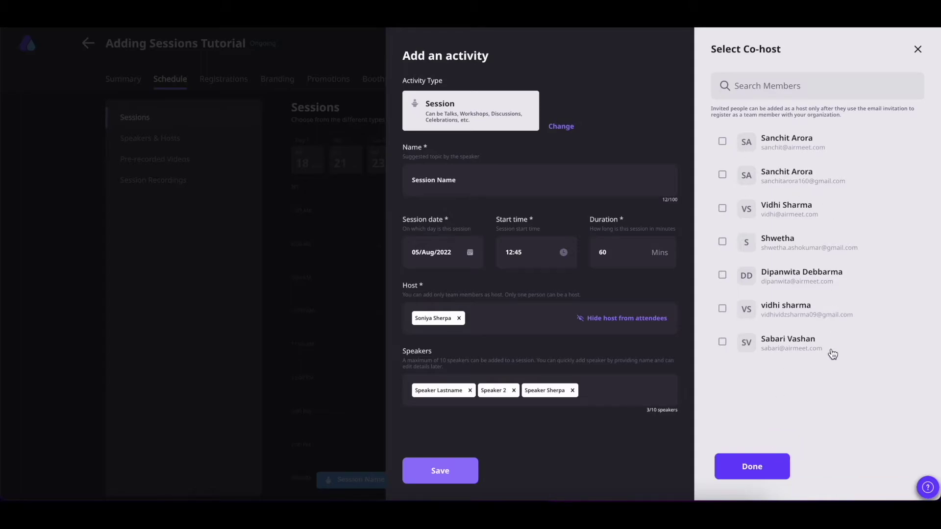
click(722, 275)
click(723, 342)
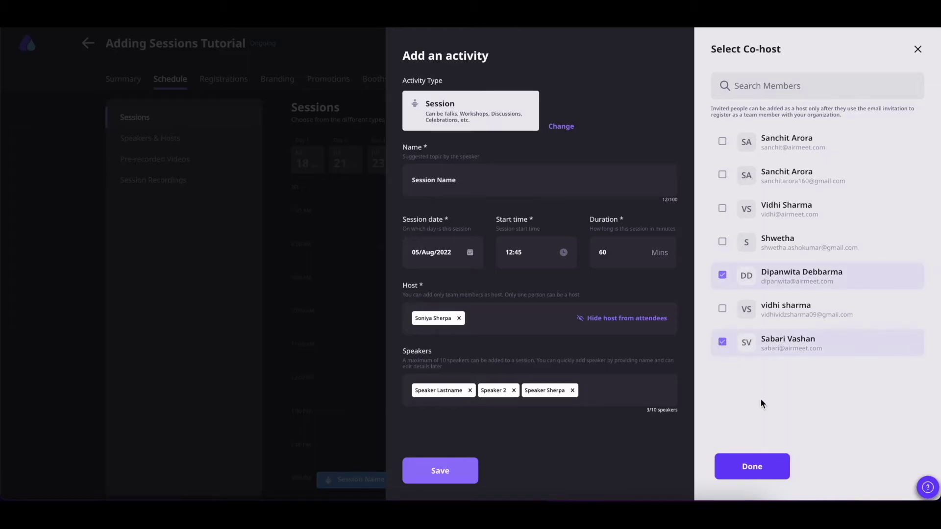
click(760, 469)
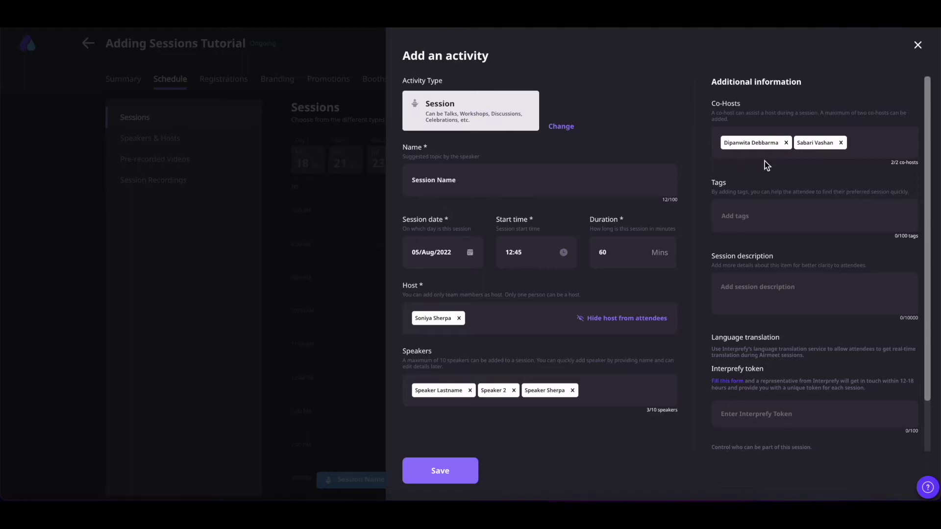
scroll(765, 162, down, 1)
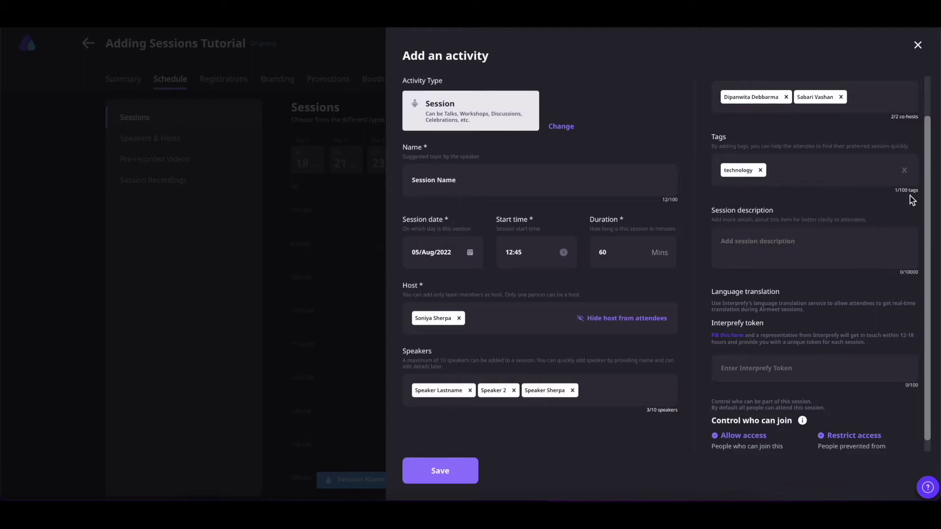
Step: Review the Interprefy request form for language translation and enter the Interprefy token for the session
scroll(779, 216, down, 1)
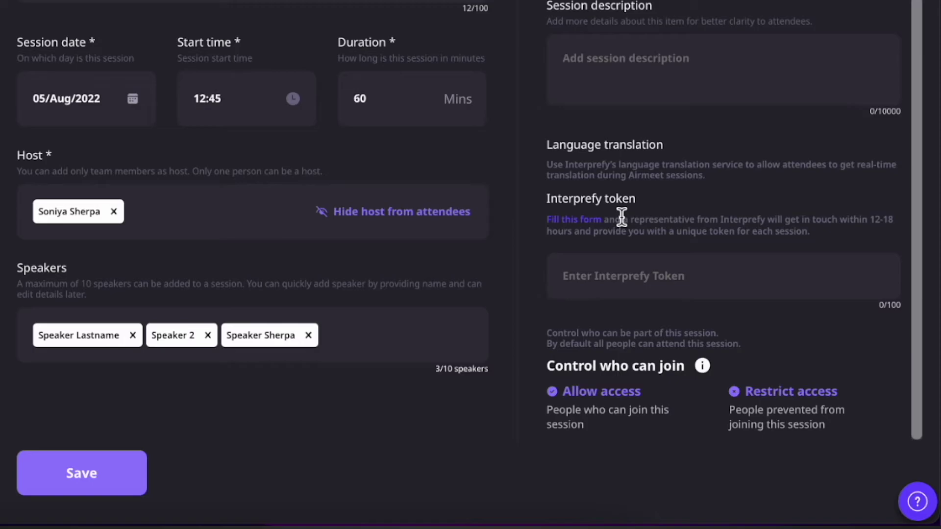
click(579, 221)
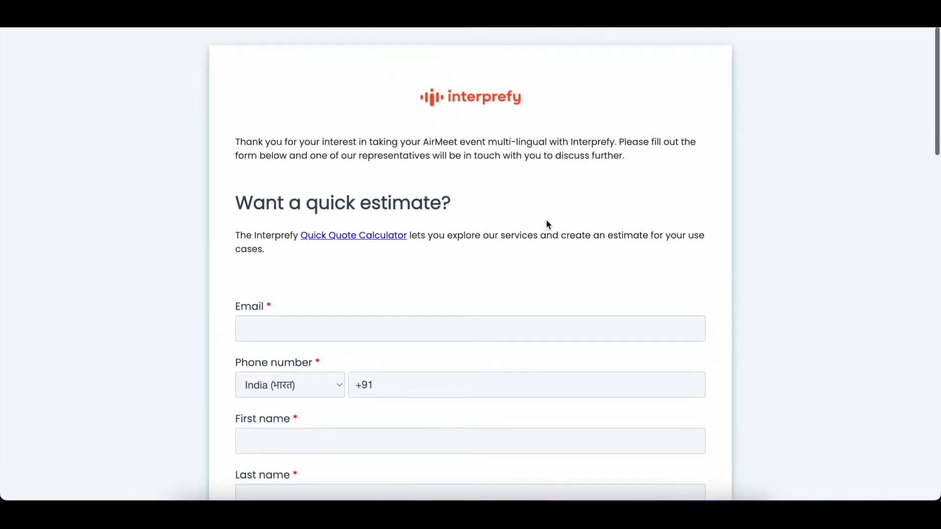
scroll(546, 221, down, 9)
scroll(546, 219, down, 8)
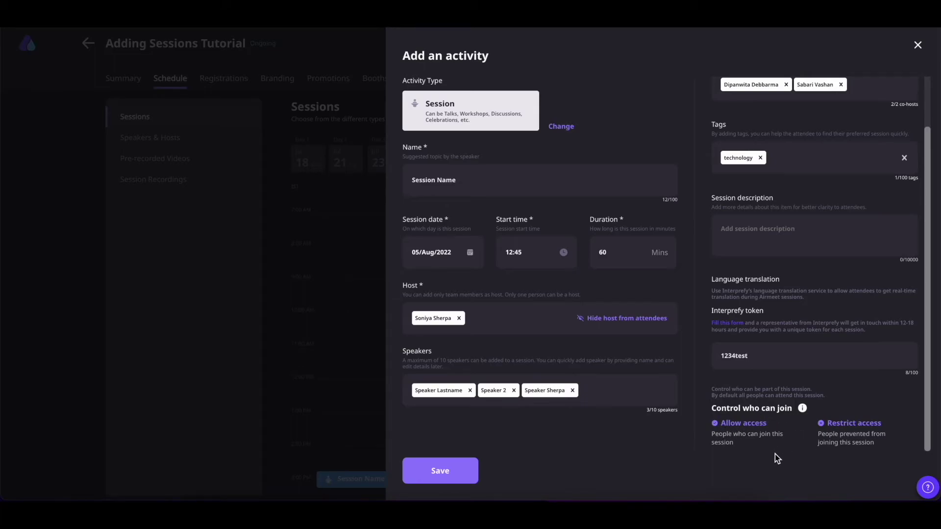
Step: Limit the session's allowed access to one registered attendee chosen from the attendee search
click(743, 425)
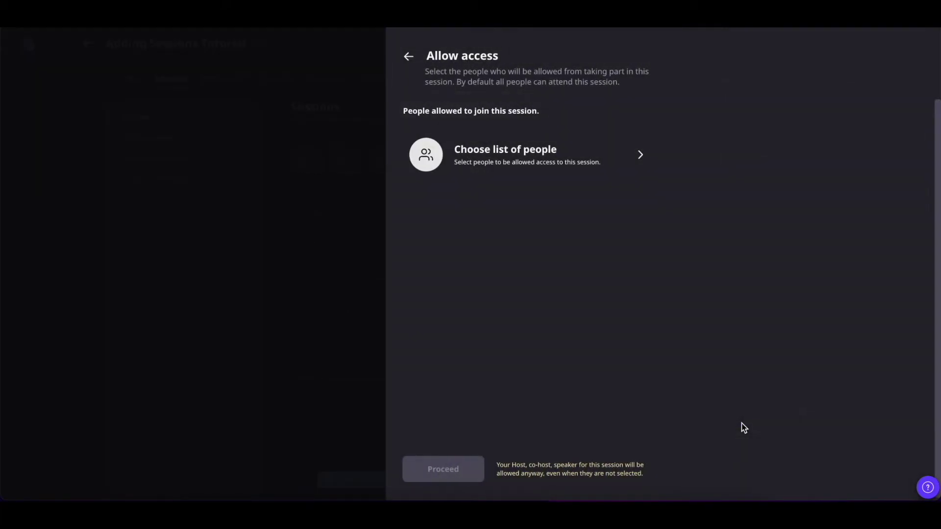
click(512, 169)
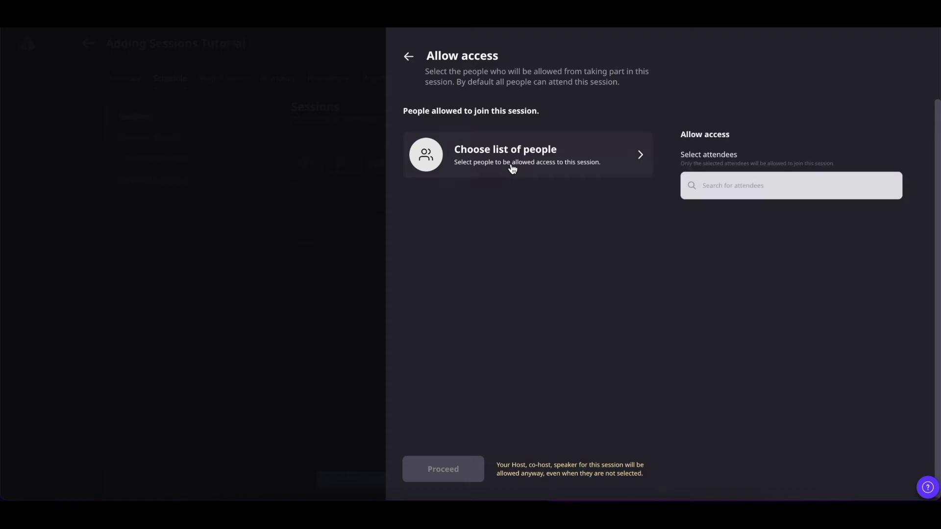
click(719, 189)
click(709, 212)
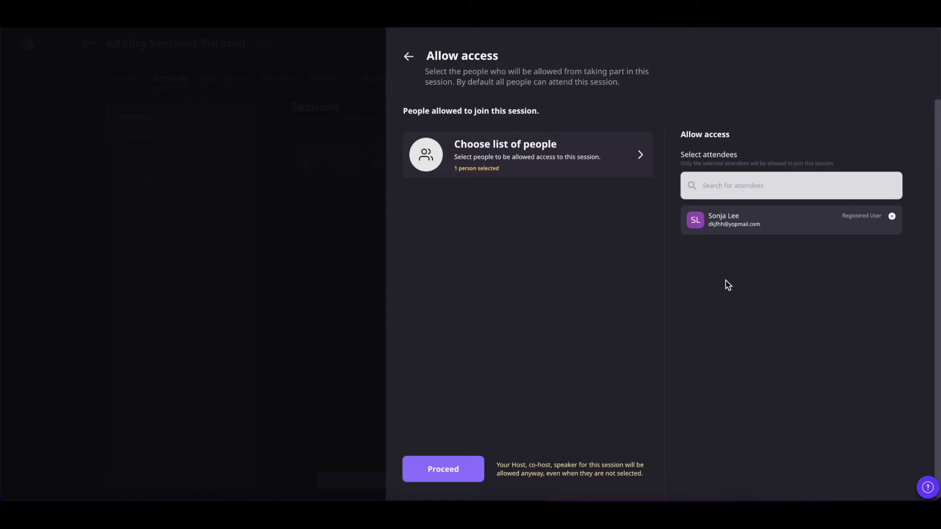
click(444, 470)
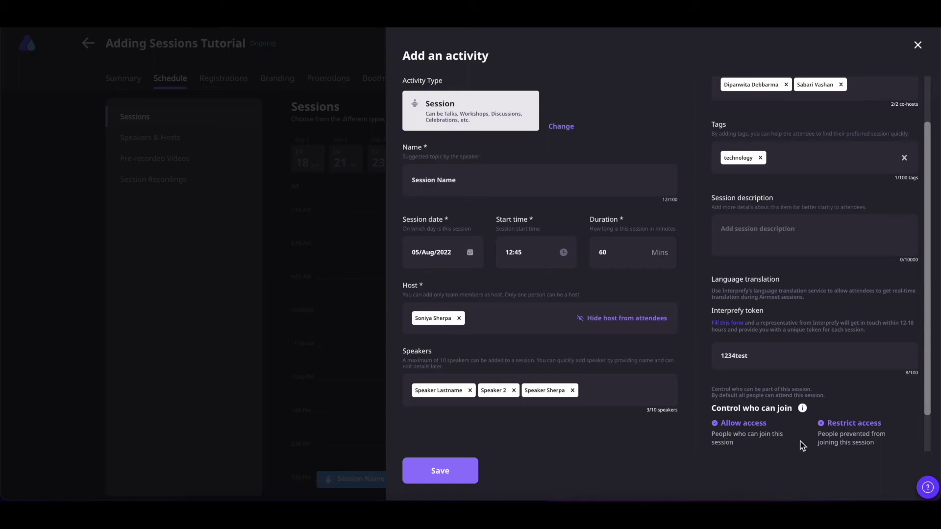
Step: Switch the session from allowed access to restricted access, block one registered attendee from joining, and save the session
click(850, 428)
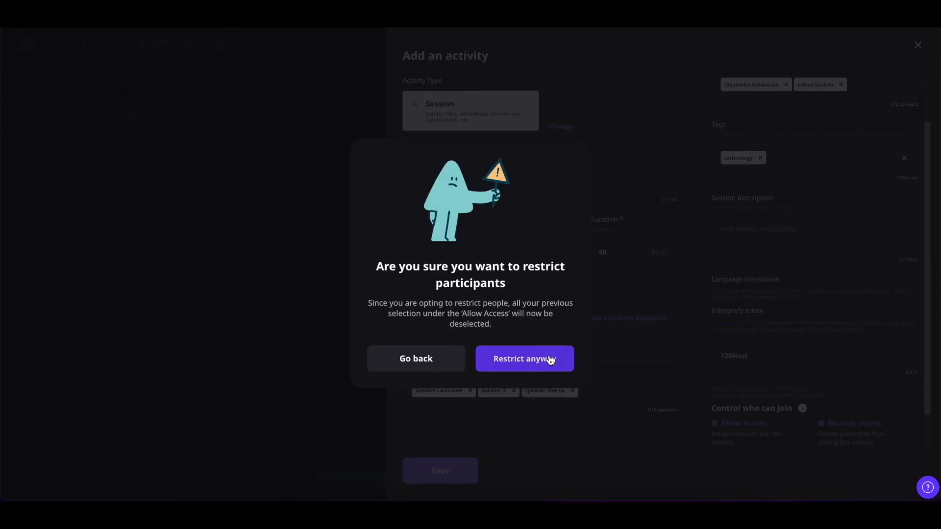
click(542, 361)
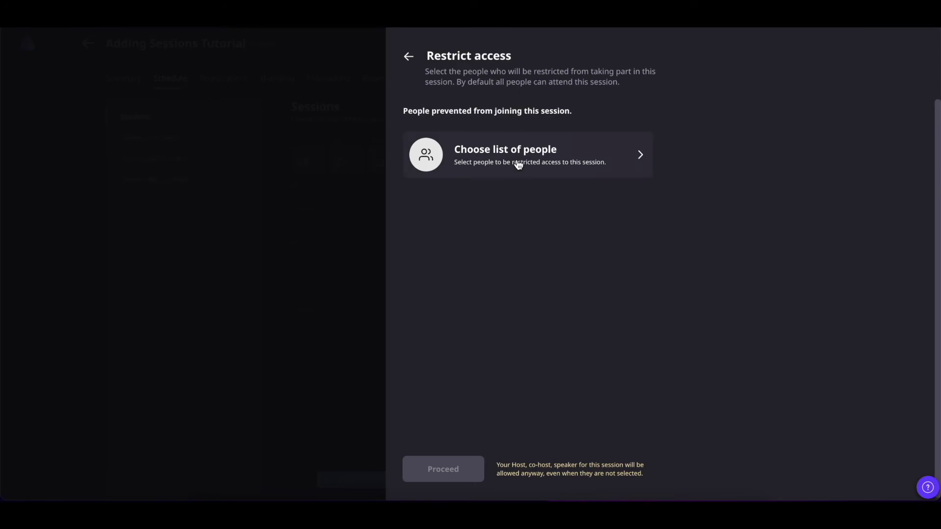
click(518, 163)
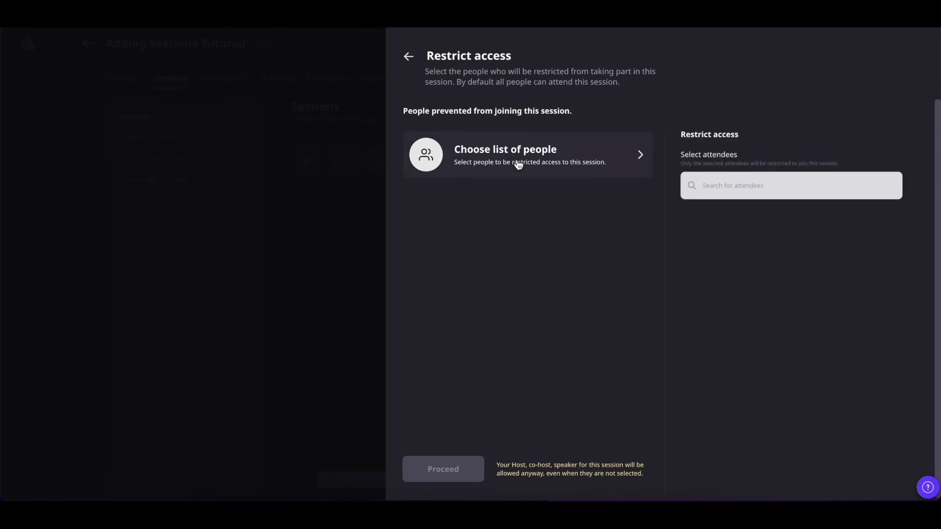
click(720, 188)
click(724, 219)
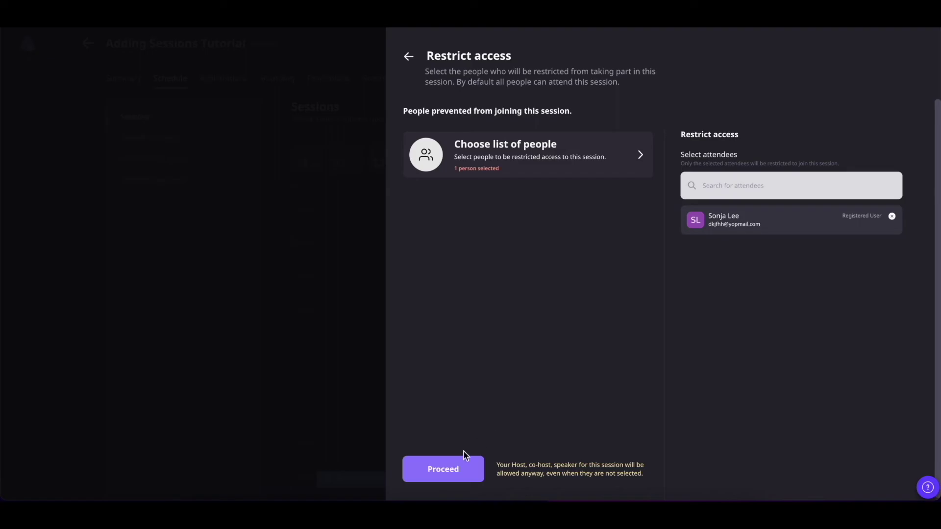
click(450, 470)
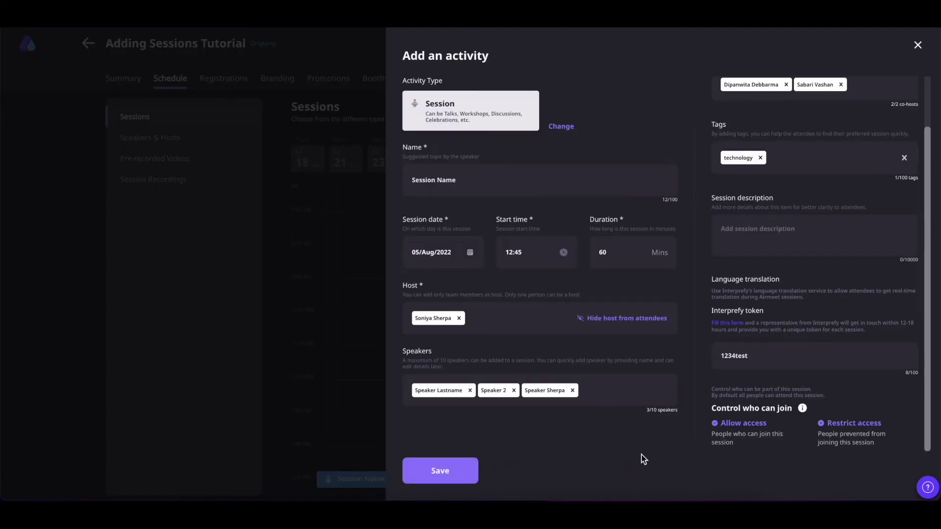
click(455, 471)
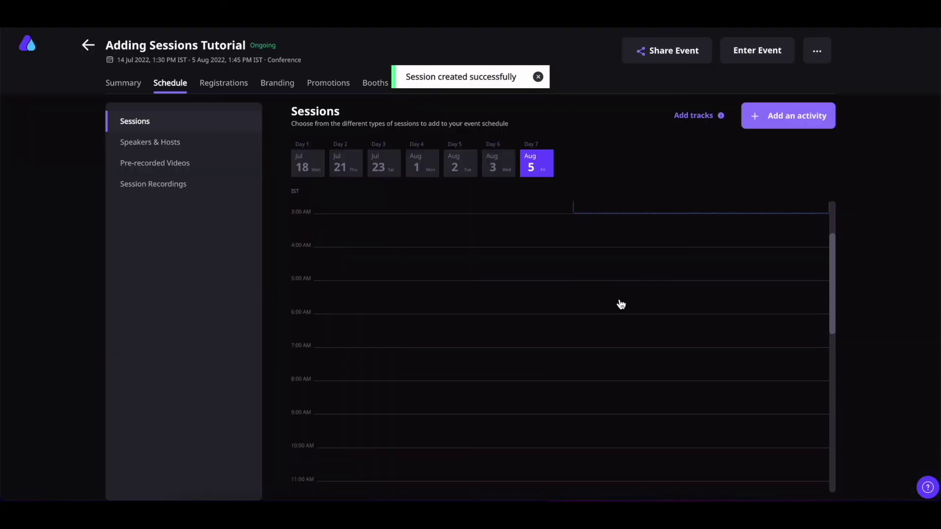
Step: Open the 12:45 pm session on August 5 for editing from its details and save the activity
scroll(621, 304, down, 3)
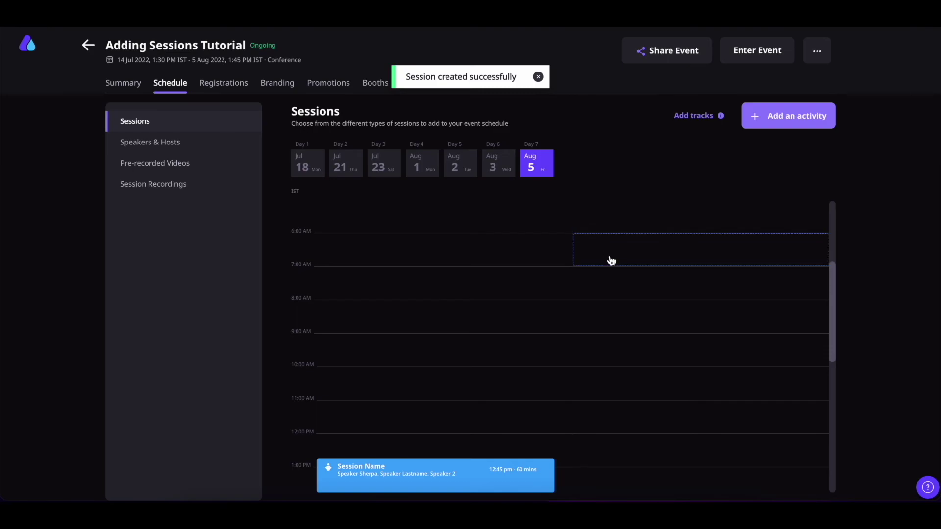
scroll(609, 260, down, 3)
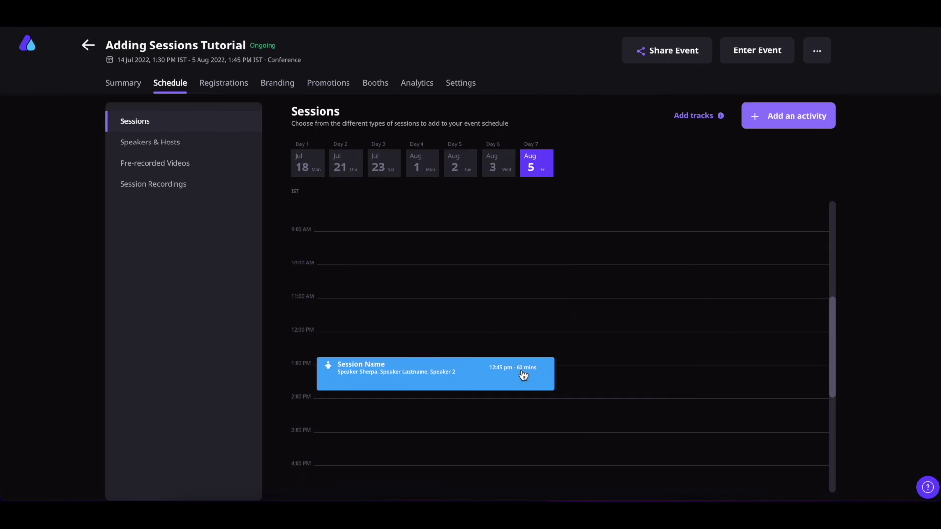
click(523, 373)
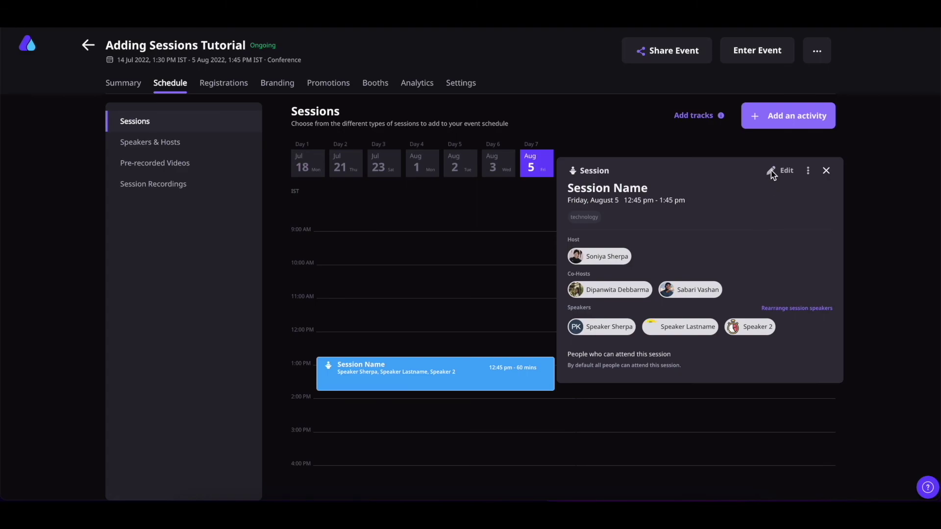
click(771, 173)
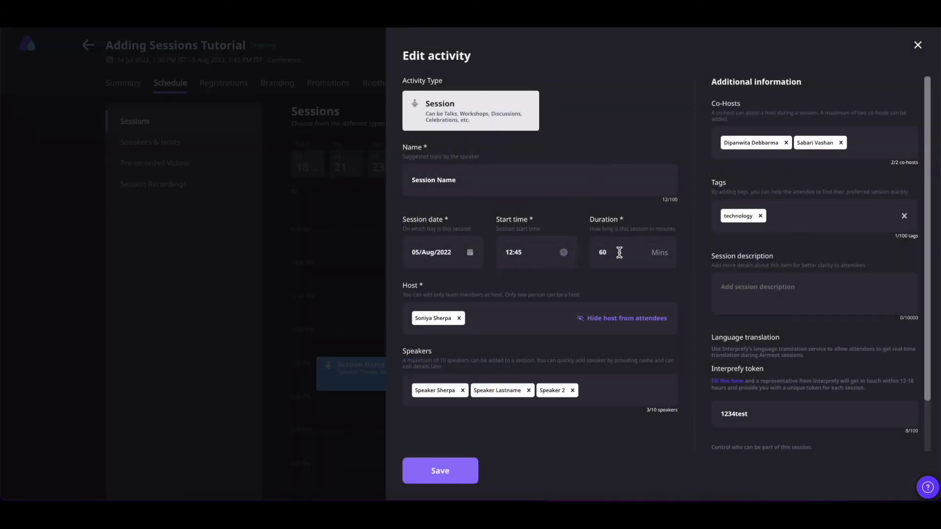
click(449, 473)
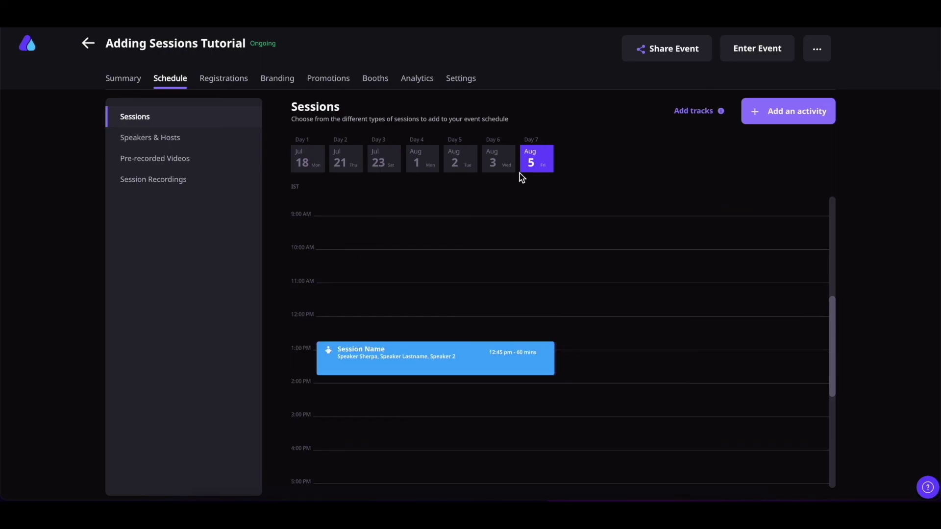
Step: View the event schedule for August 3, August 2 and July 23
click(498, 167)
click(451, 168)
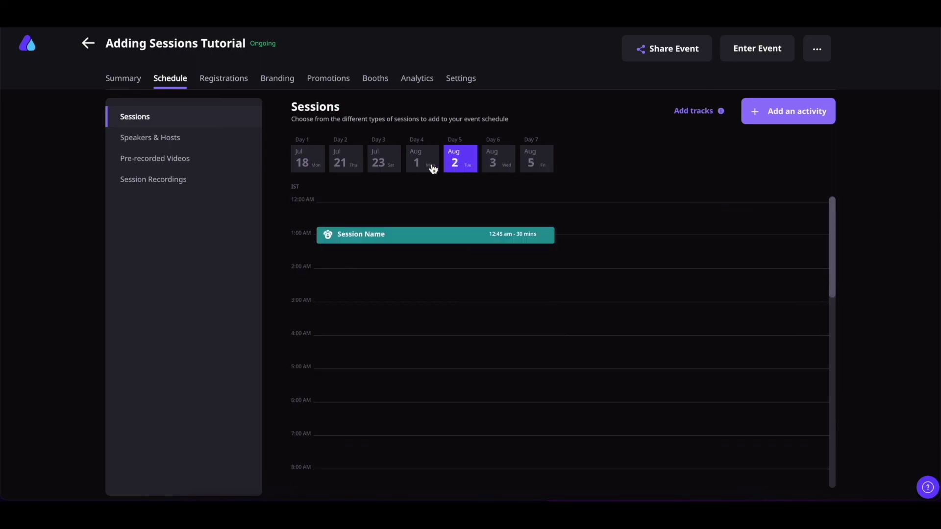
click(385, 168)
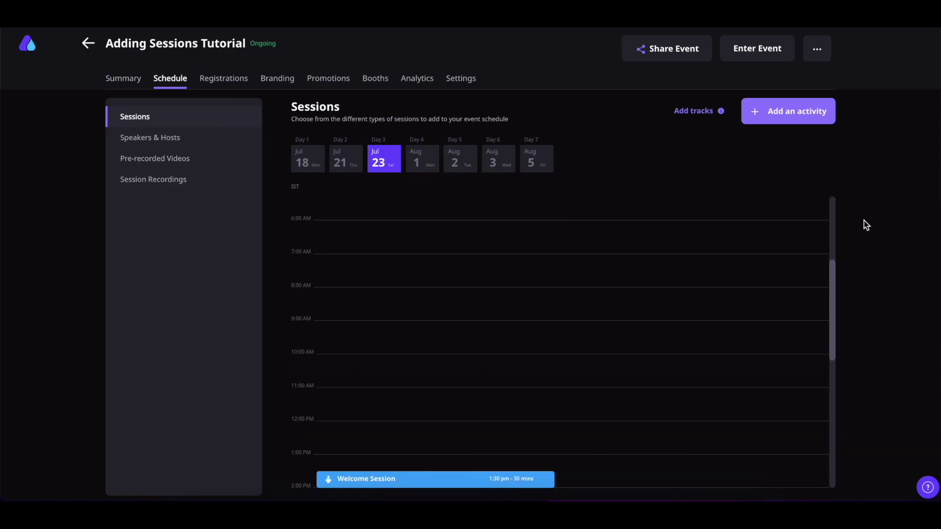